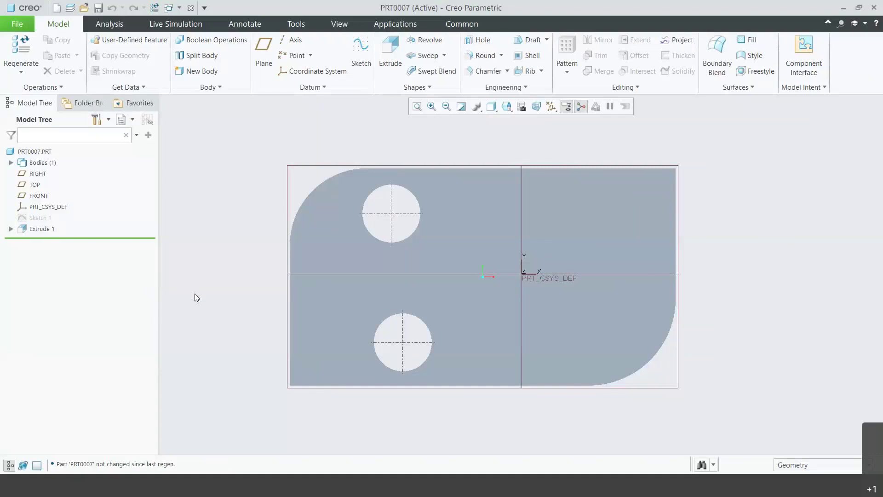
Display the extrude's dimensions in the part, then bring drawing DRW0001.DRW to the front
click(37, 232)
right_click(38, 231)
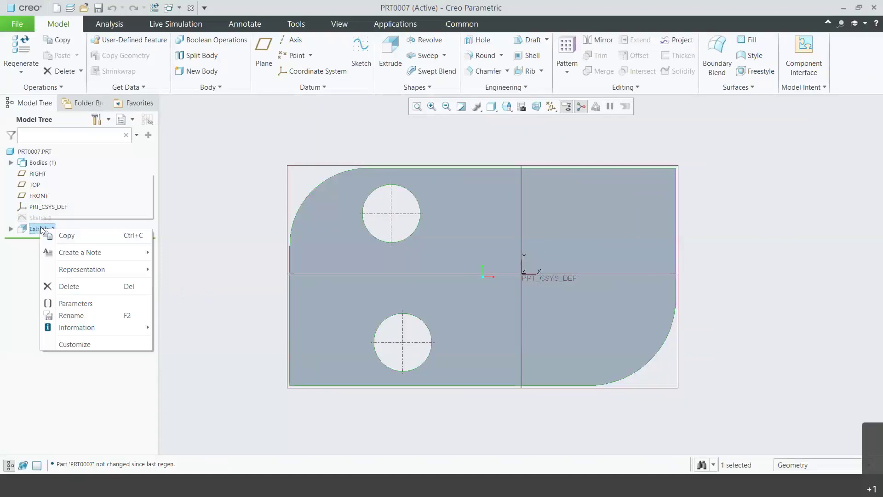
click(48, 185)
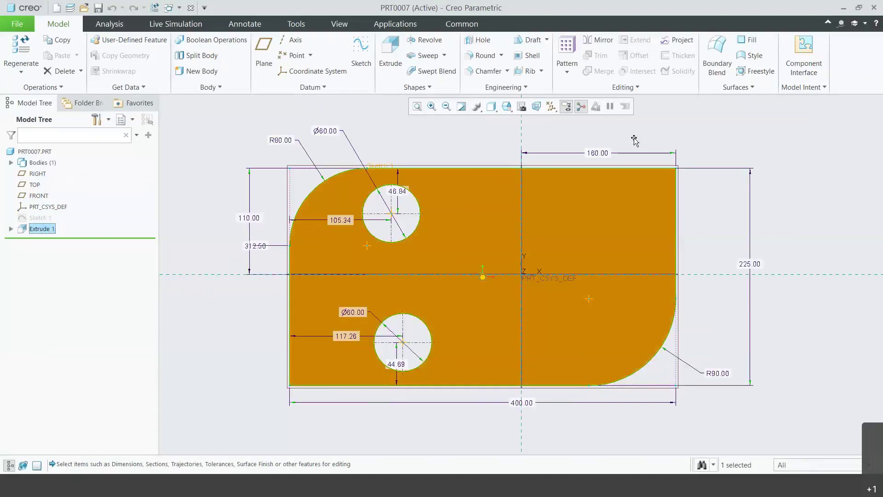
click(180, 221)
click(170, 7)
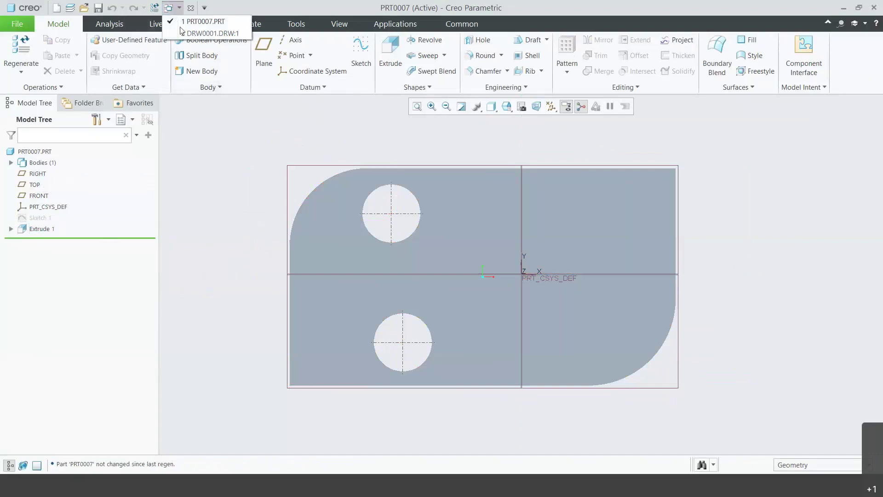
click(184, 35)
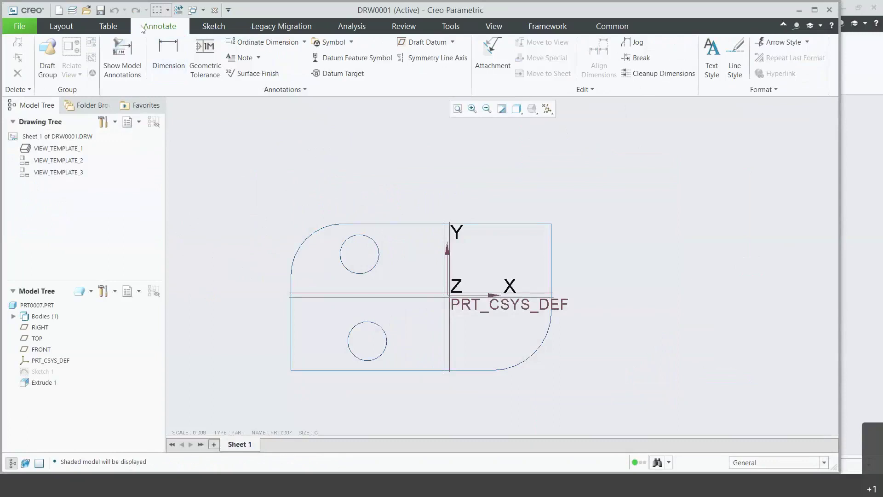
Show the model dimensions Ø60.00 (upper hole), 160.00 and 225.00 on the plate view
click(122, 62)
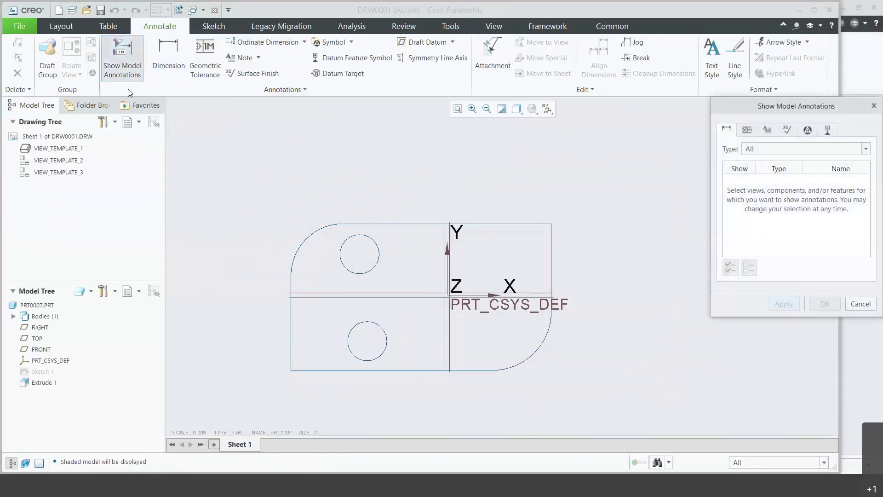
click(553, 221)
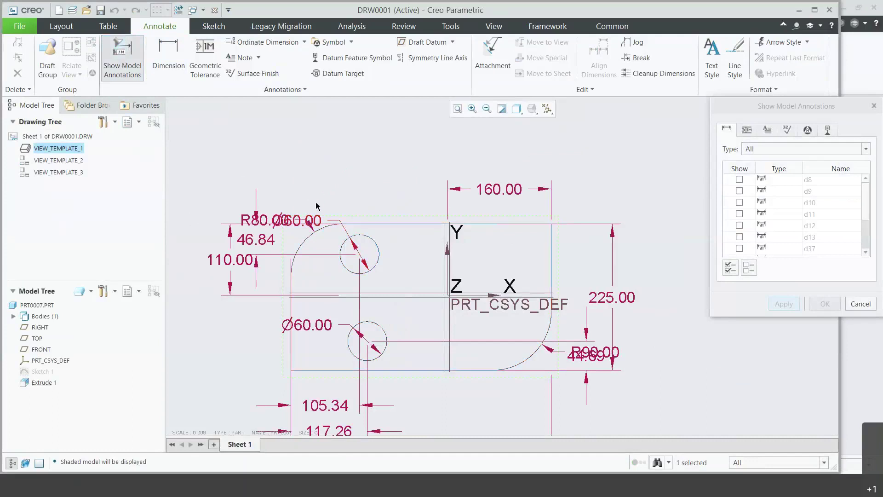
click(317, 222)
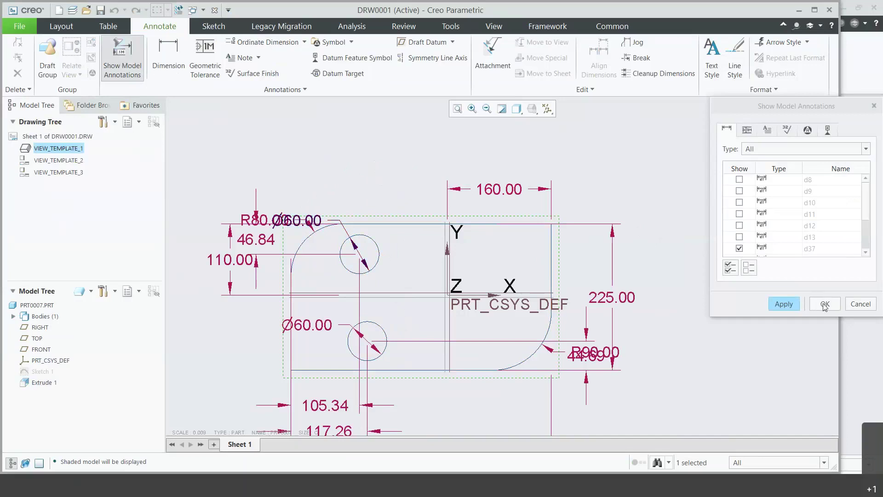
click(499, 190)
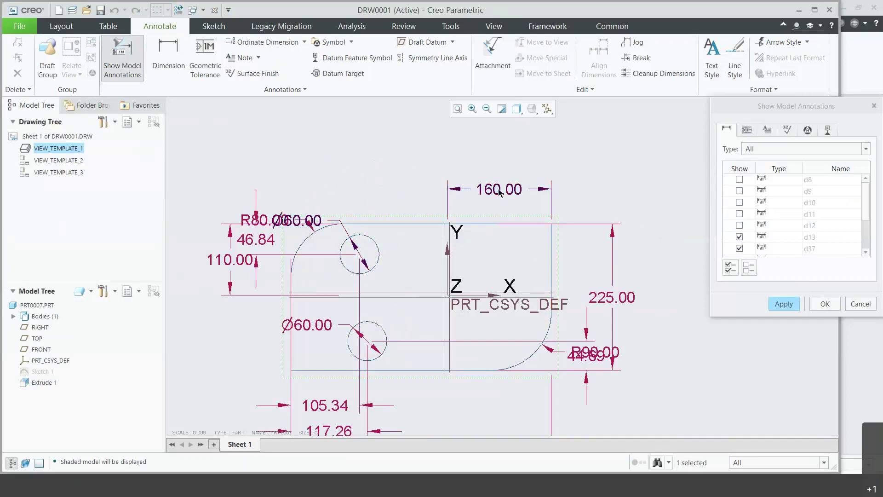
click(614, 293)
click(739, 203)
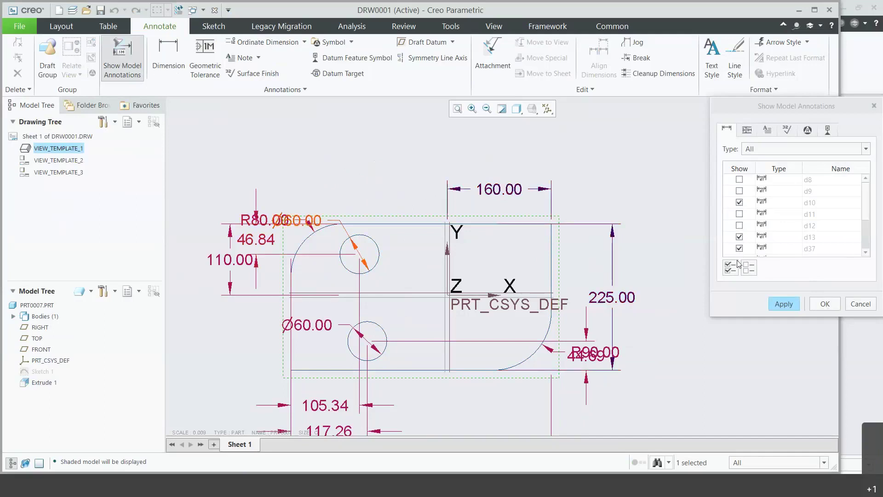
click(824, 304)
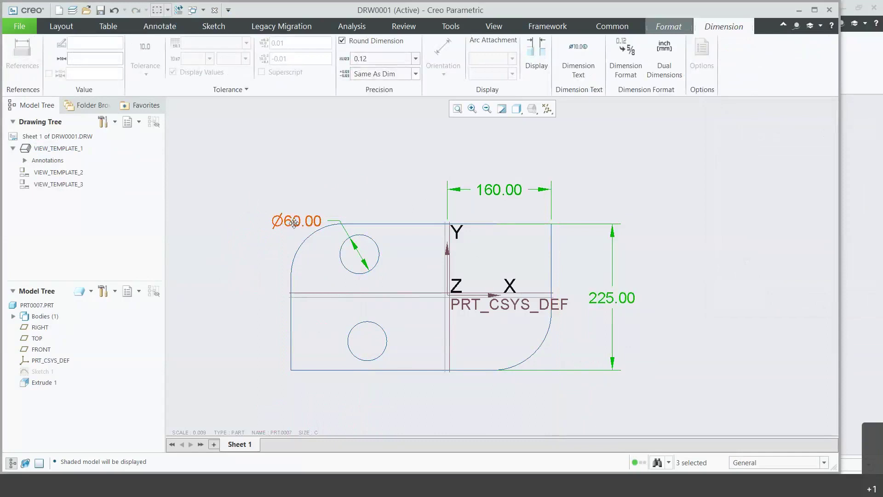
Drag the Ø60.00, 160.00 and 225.00 dimensions into neater positions near the plate outline
mouse_move(294, 223)
mouse_down()
mouse_move(276, 207)
mouse_move(264, 228)
mouse_up()
click(239, 281)
click(245, 301)
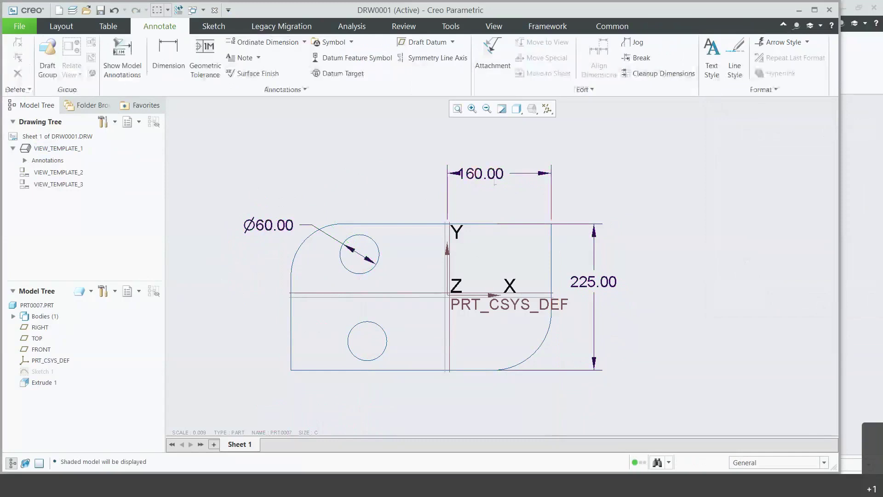
drag(495, 183, 511, 195)
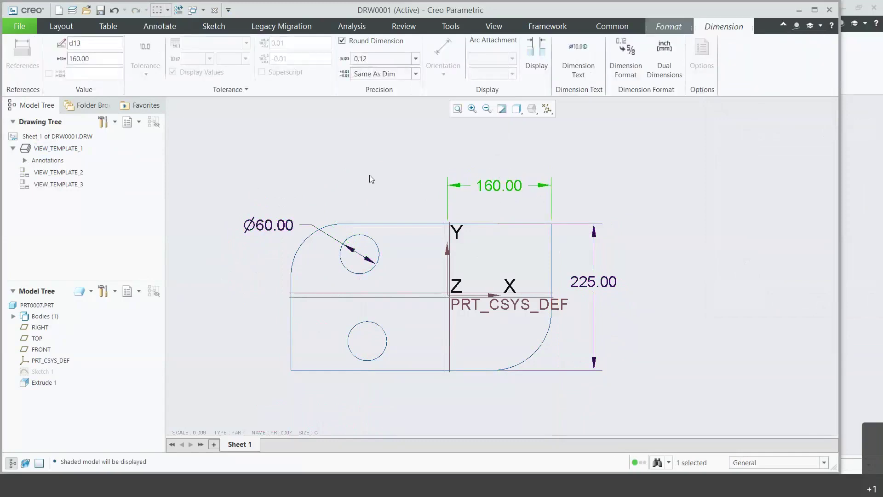
click(369, 175)
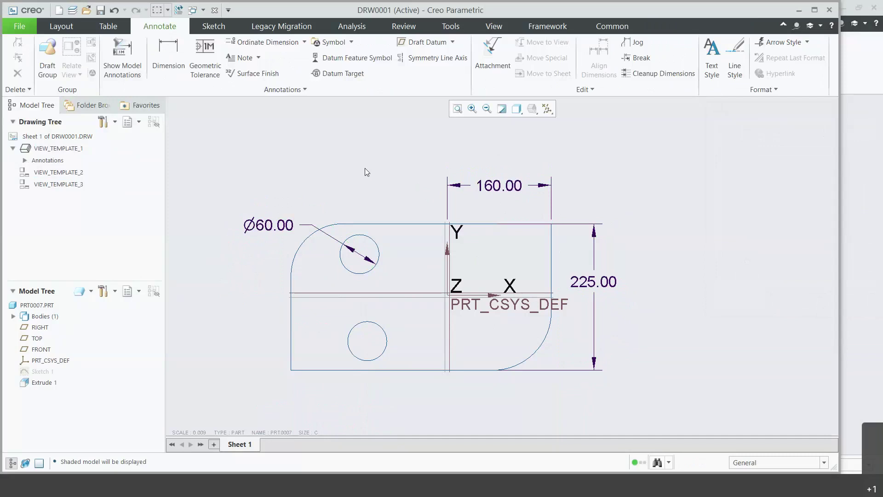
Add a Ø60.00 diameter dimension to the lower hole, placed below-left of the plate
click(171, 69)
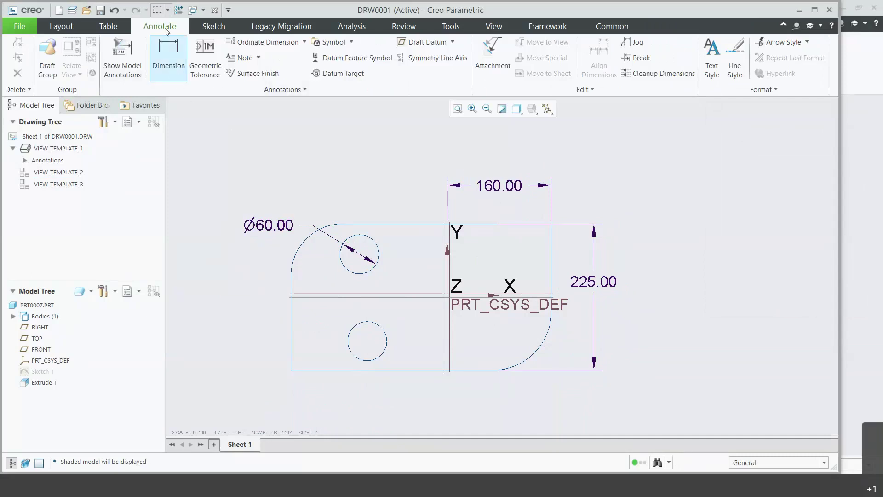
click(170, 62)
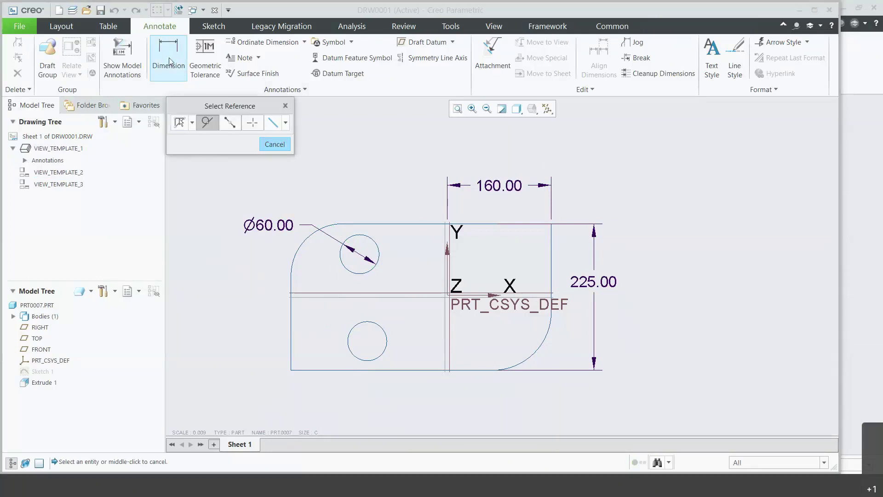
click(356, 359)
right_click(359, 361)
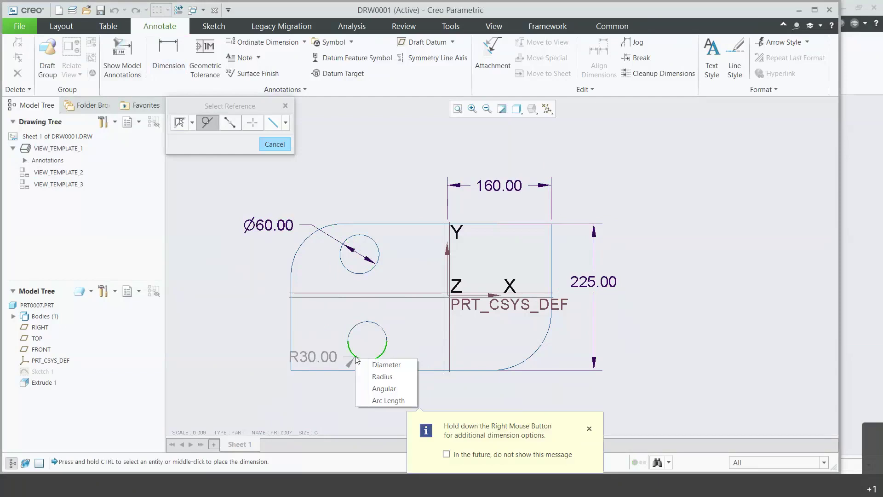
click(382, 364)
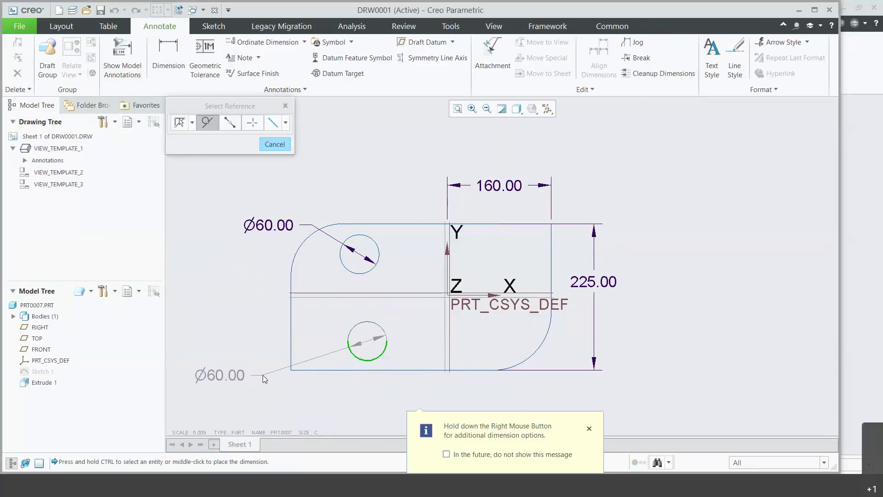
middle_click(263, 374)
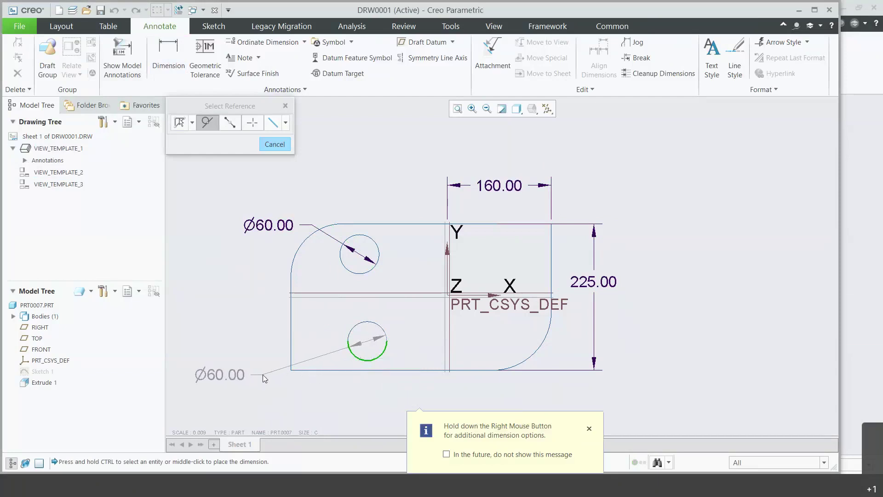
click(274, 144)
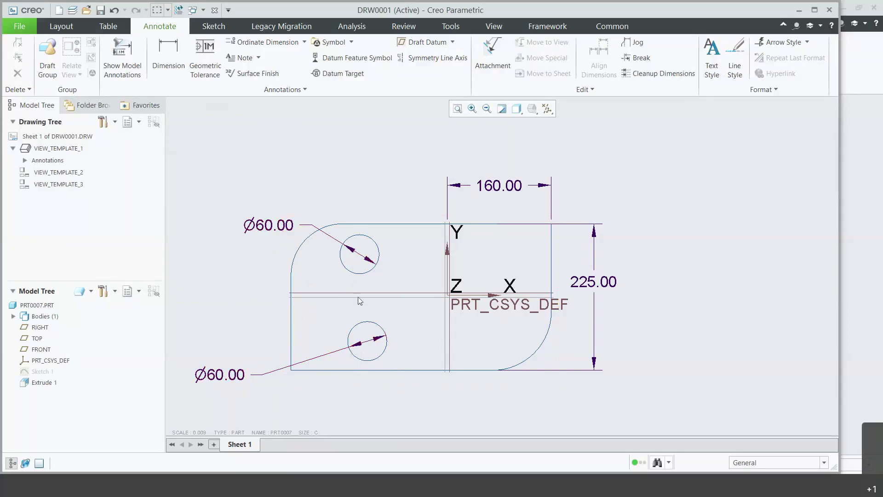
Switch to part PRT0007 and select Sketch 1 under Extrude 1
click(203, 9)
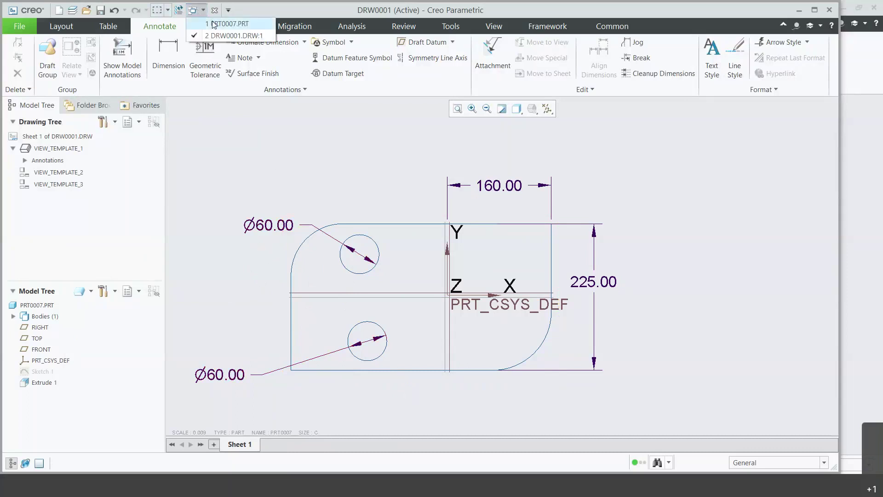
click(214, 24)
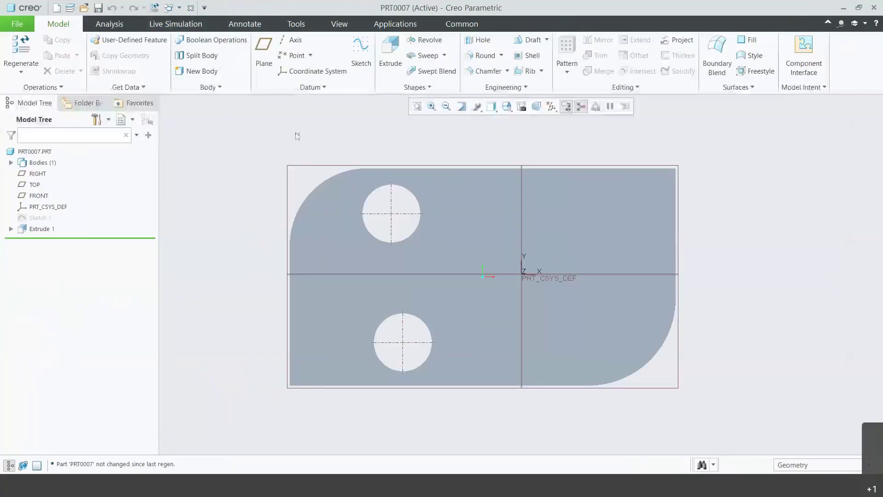
click(32, 229)
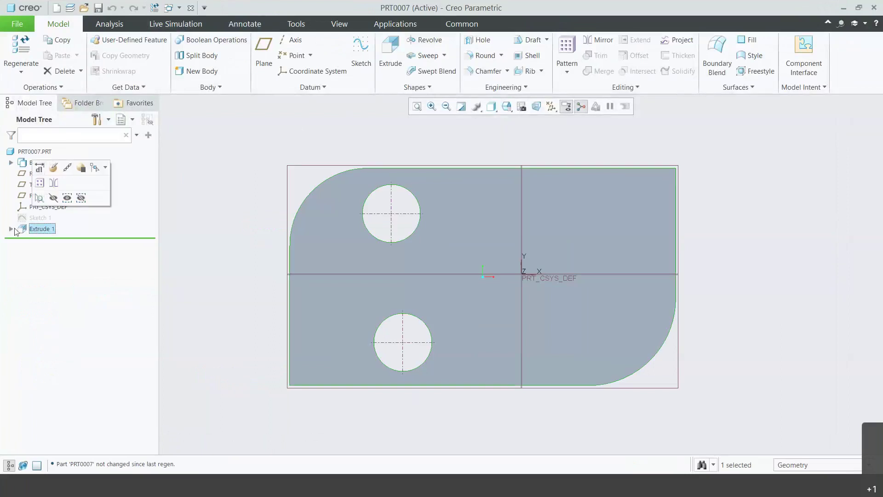
click(11, 229)
click(49, 240)
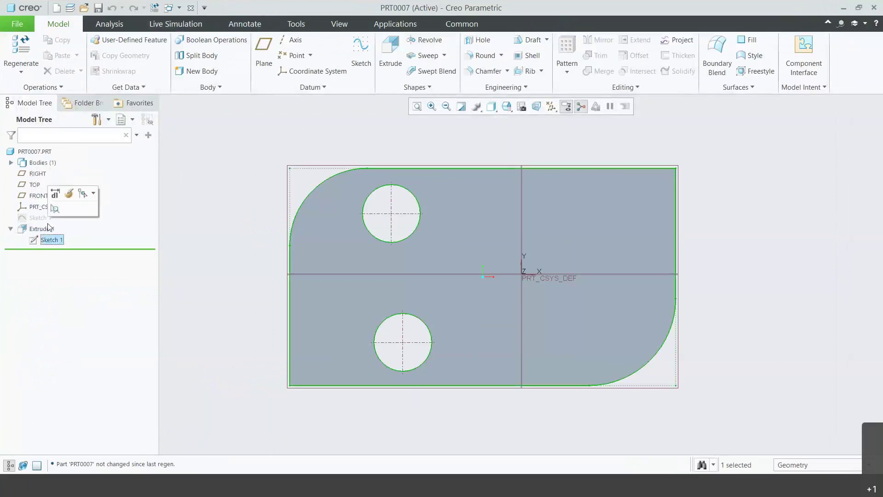
Edit Sketch 1, delete the upper and lower Ø60 hole circles, and finish the sketch
click(69, 193)
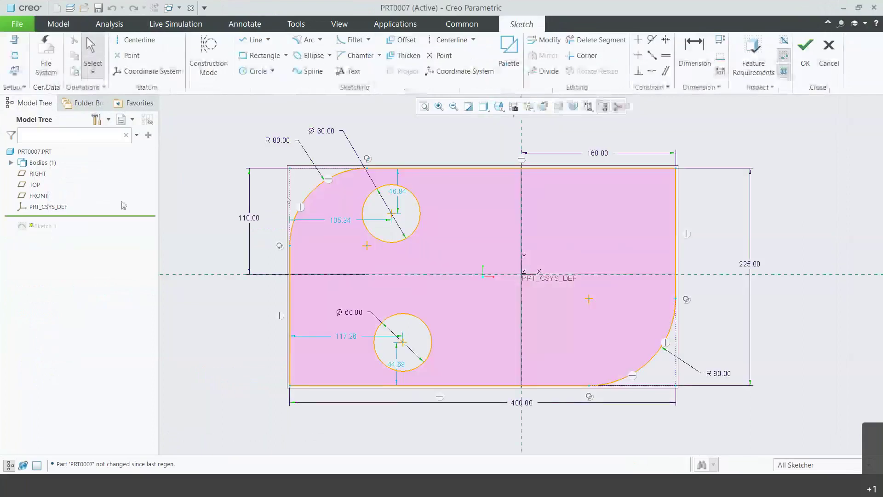
click(416, 199)
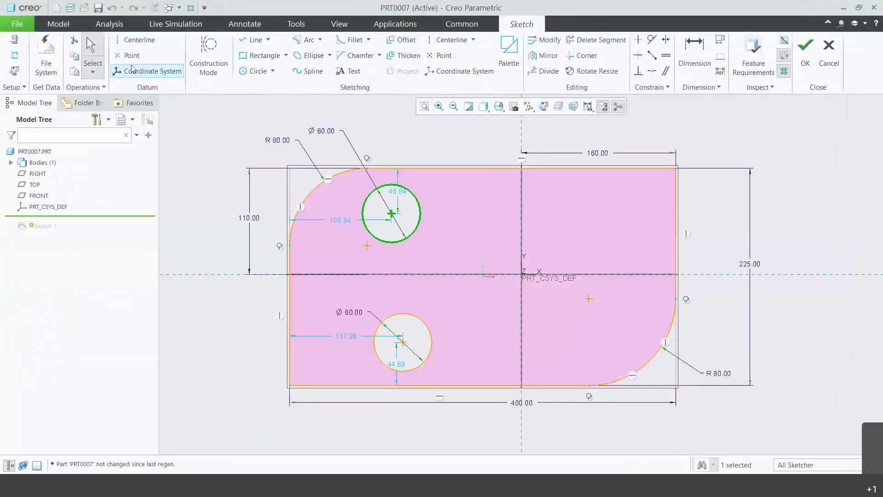
click(73, 40)
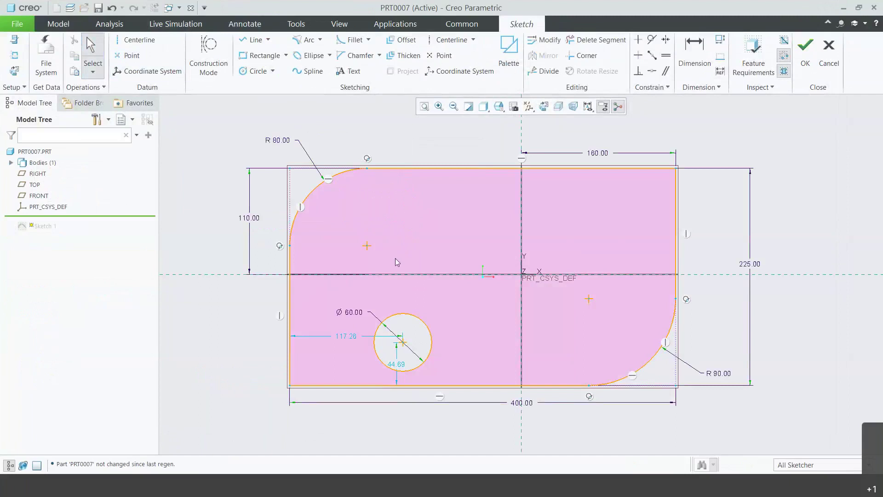
click(431, 339)
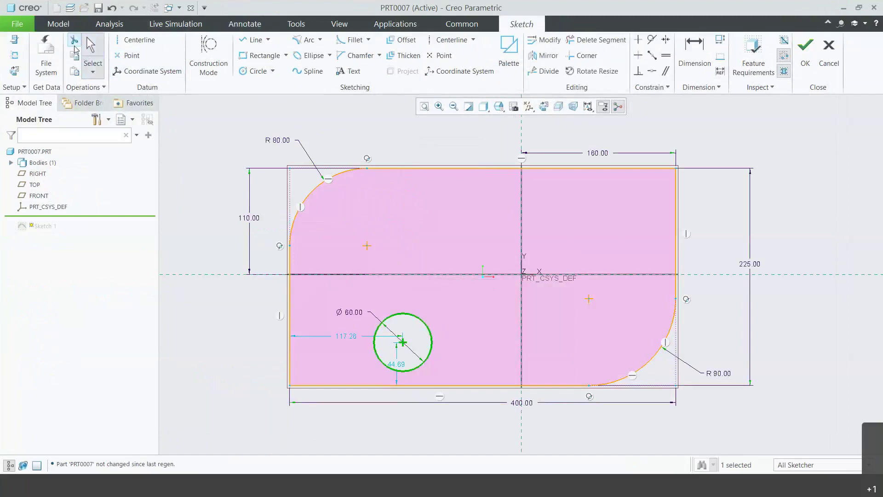
click(74, 43)
click(807, 53)
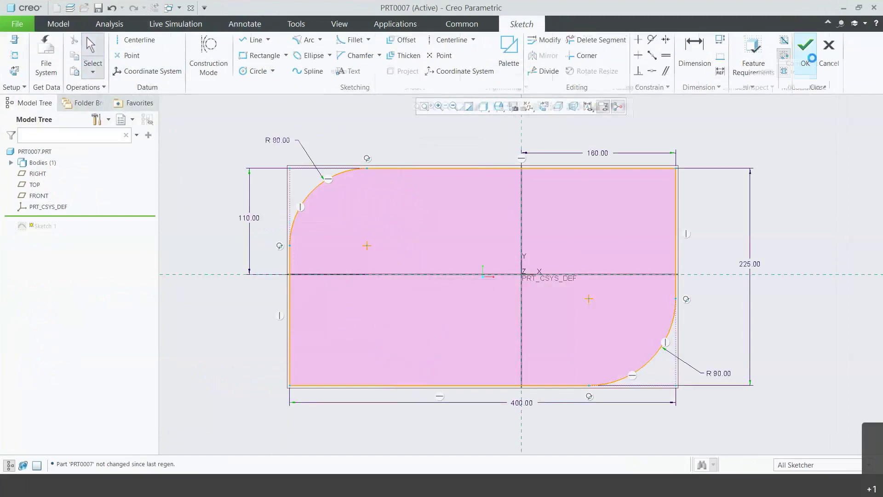
Return to drawing DRW0001.DRW, now showing the plate without holes
click(174, 9)
click(200, 33)
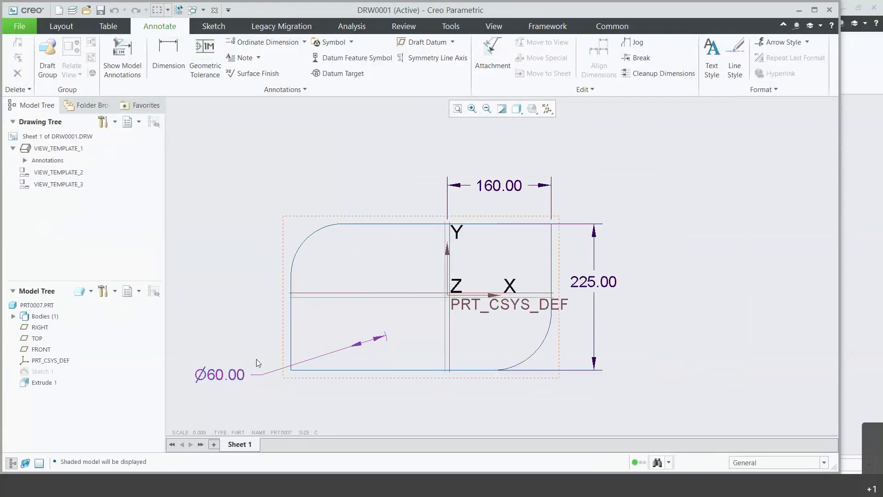
Delete the orphaned Ø60.00 dimension below-left of the plate
click(224, 374)
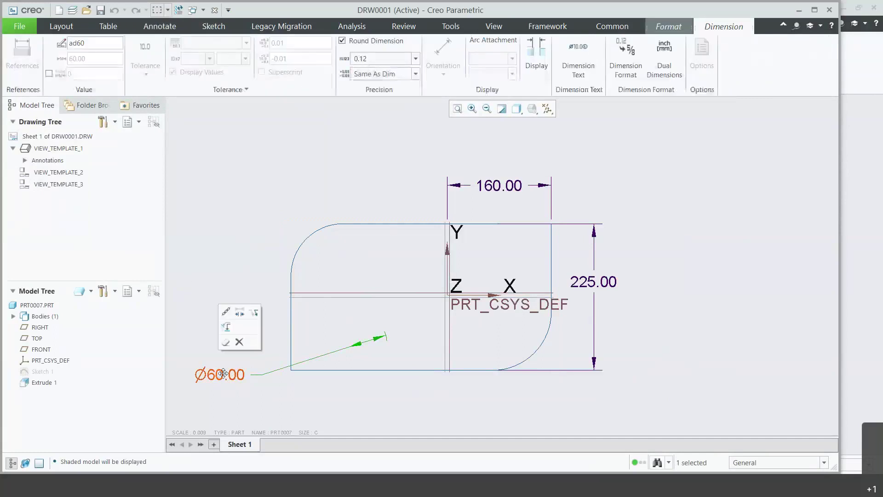
click(238, 342)
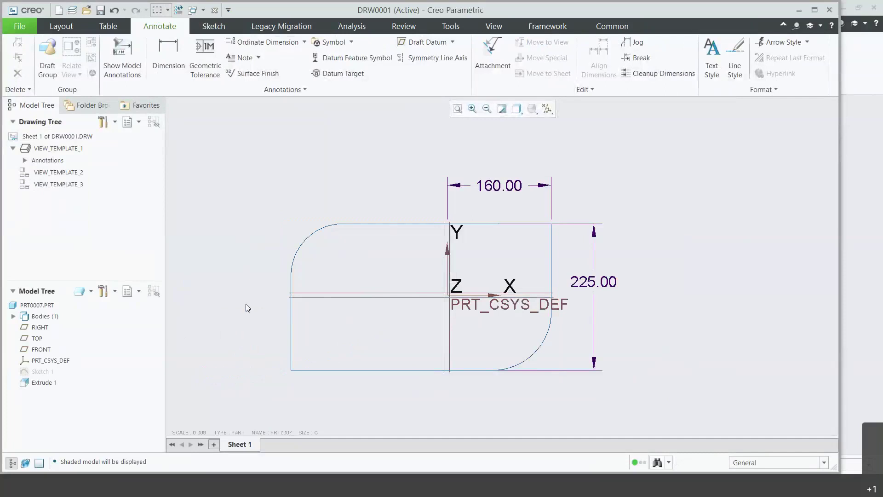